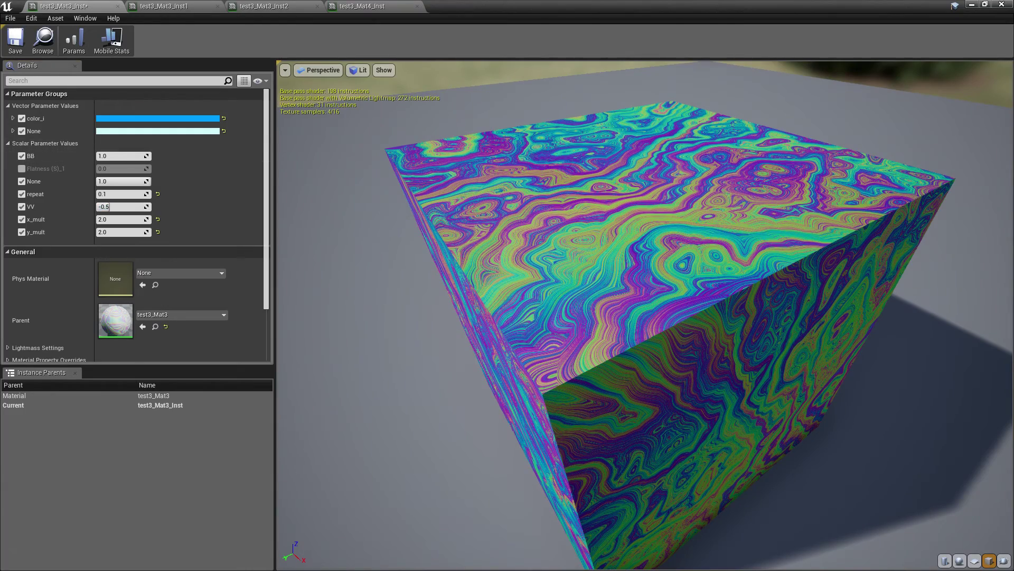
Orbit the preview cube to view its textured faces from below, above and head-on.
mouse_move(645, 317)
mouse_down()
mouse_move(612, 338)
mouse_move(529, 339)
mouse_move(497, 317)
mouse_up()
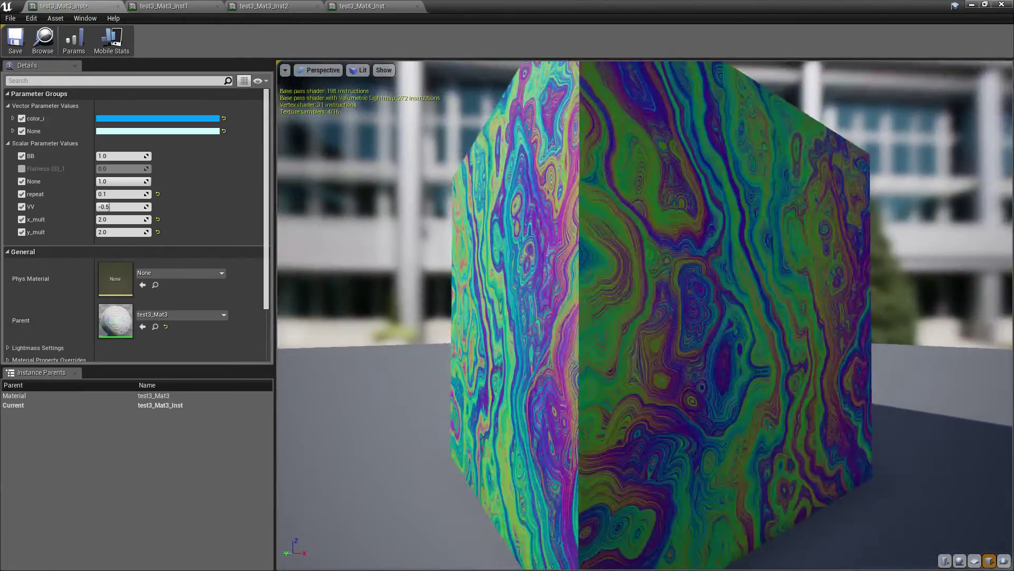
mouse_move(497, 317)
mouse_down()
mouse_move(454, 317)
mouse_move(434, 359)
mouse_up()
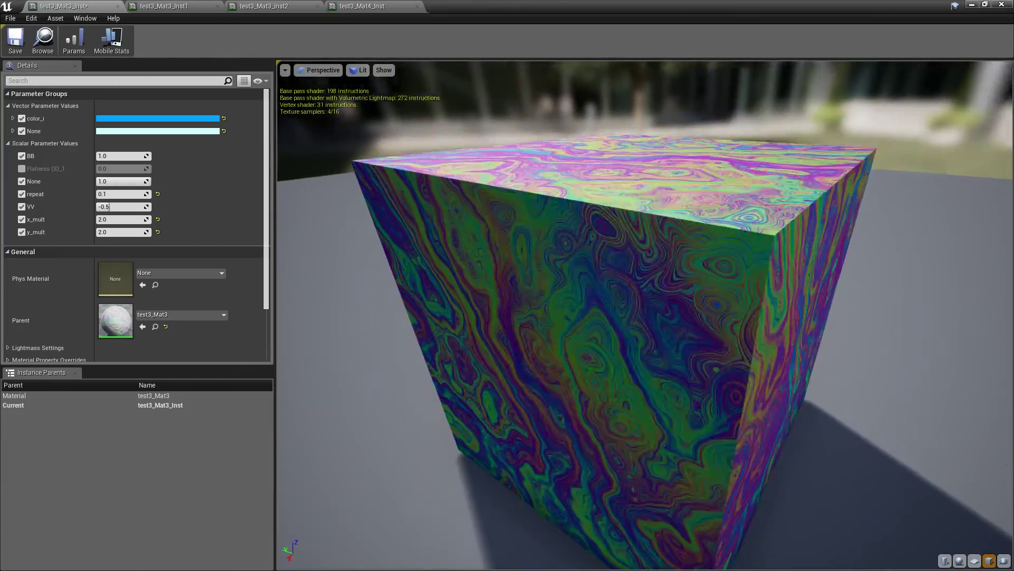
mouse_move(433, 359)
mouse_down()
mouse_move(444, 433)
mouse_move(508, 433)
mouse_move(529, 370)
mouse_move(760, 354)
mouse_up()
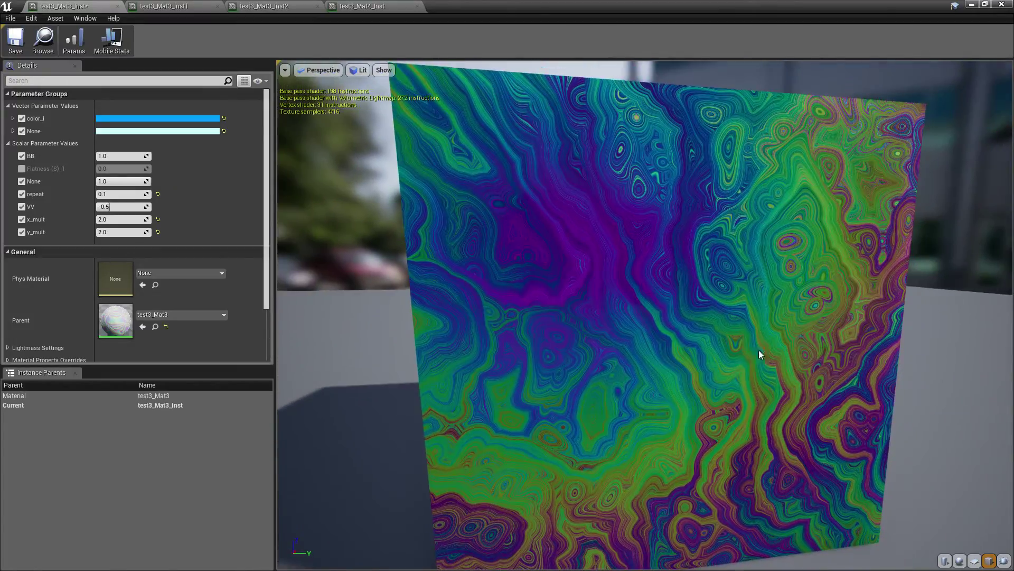
mouse_move(763, 419)
mouse_down()
mouse_move(756, 394)
mouse_move(639, 275)
mouse_up()
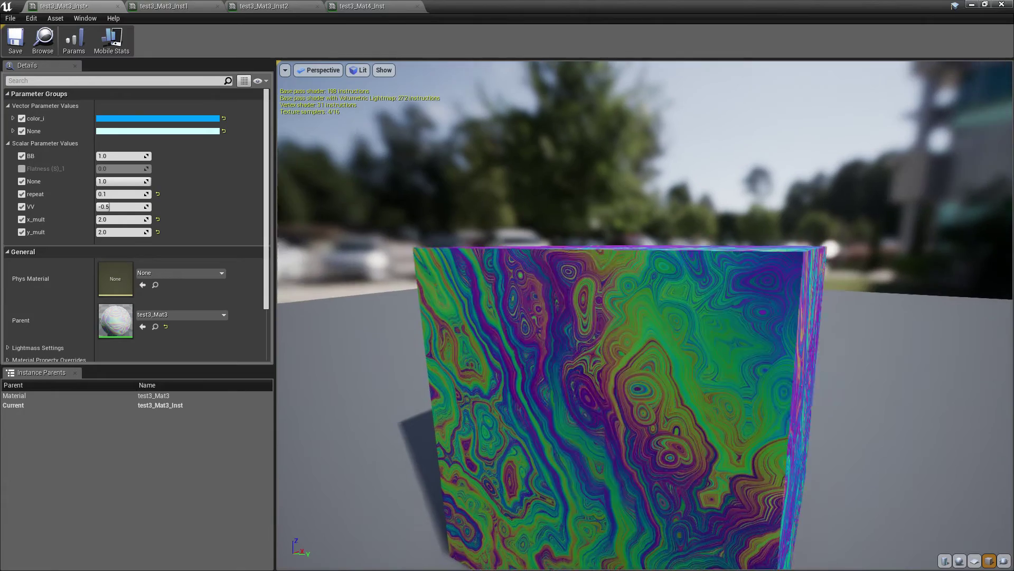
Switch to test3_Mat3_Inst1 and orbit around the cube to inspect its broad purple marble bands.
click(147, 6)
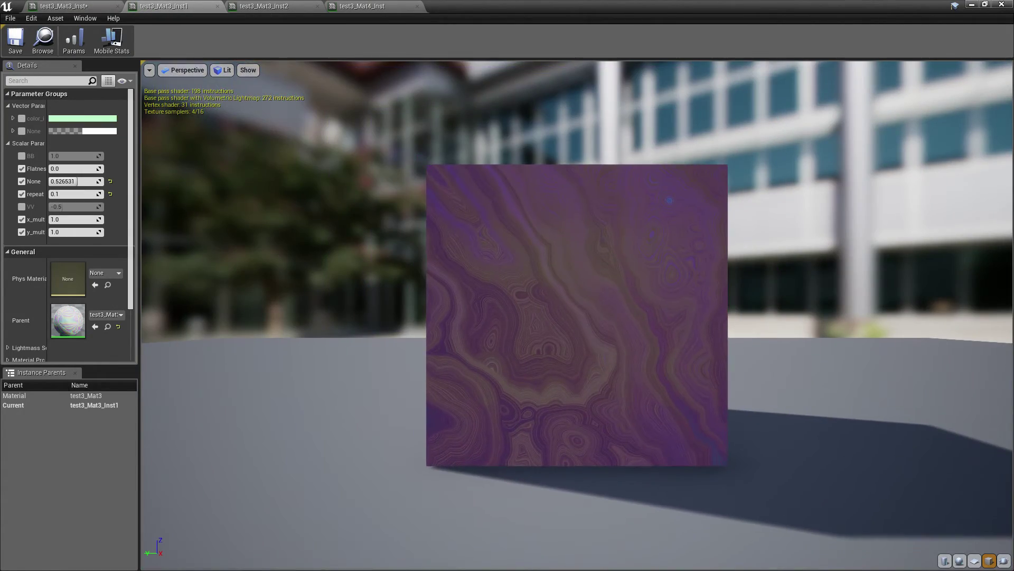
mouse_move(627, 330)
mouse_down()
mouse_move(581, 296)
mouse_move(560, 327)
mouse_up()
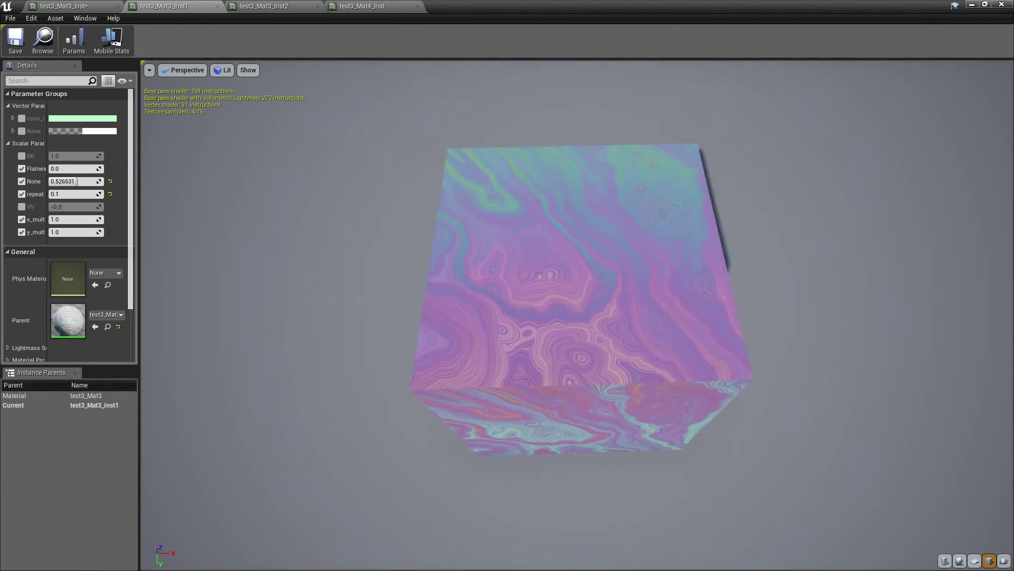
mouse_move(560, 328)
mouse_down()
mouse_move(528, 286)
mouse_move(413, 296)
mouse_move(370, 274)
mouse_move(370, 317)
mouse_move(338, 306)
mouse_move(338, 349)
mouse_up()
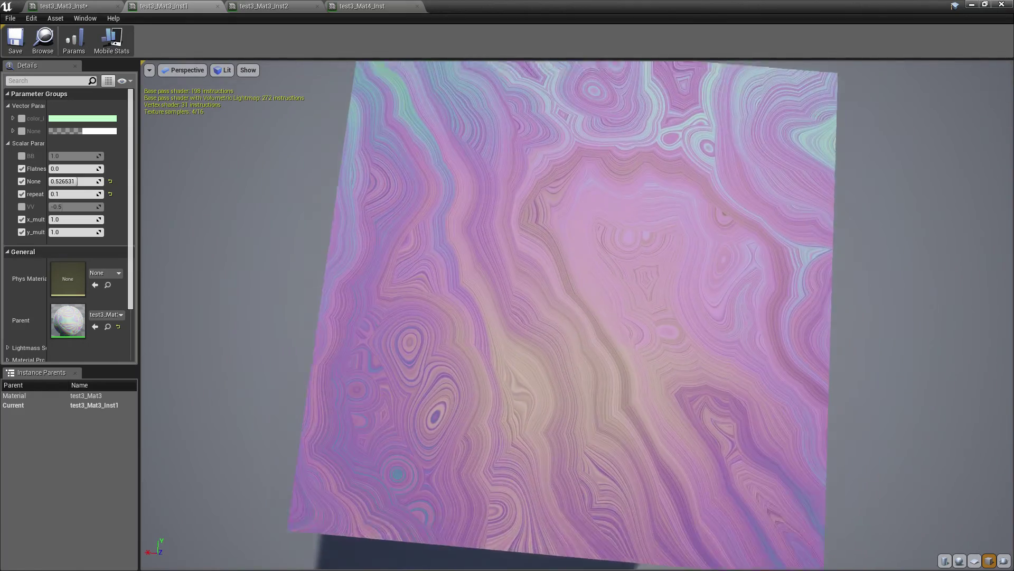
mouse_move(339, 349)
mouse_down()
mouse_move(317, 317)
mouse_move(349, 296)
mouse_move(872, 296)
mouse_move(1003, 253)
mouse_up()
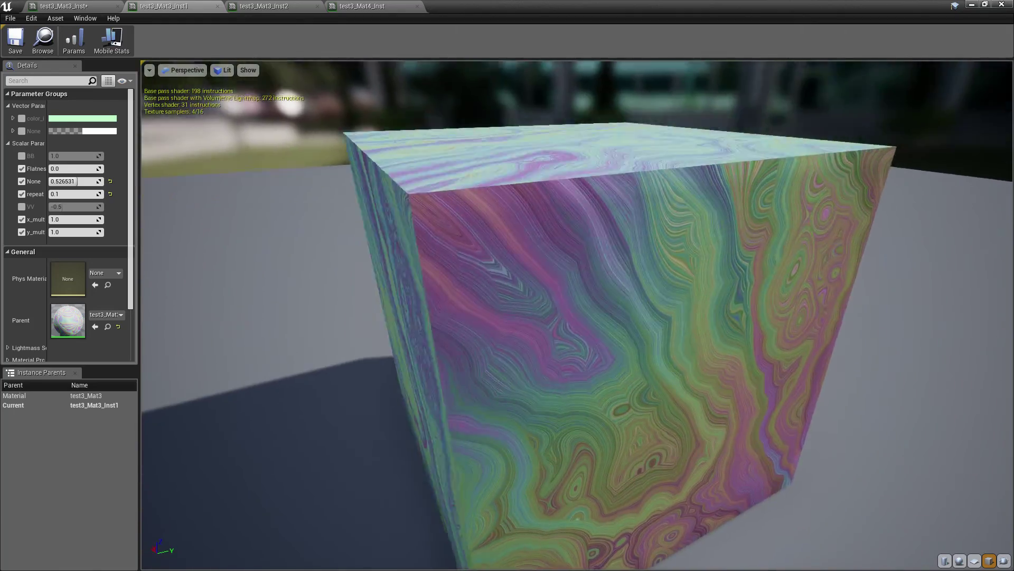
drag(581, 296, 714, 327)
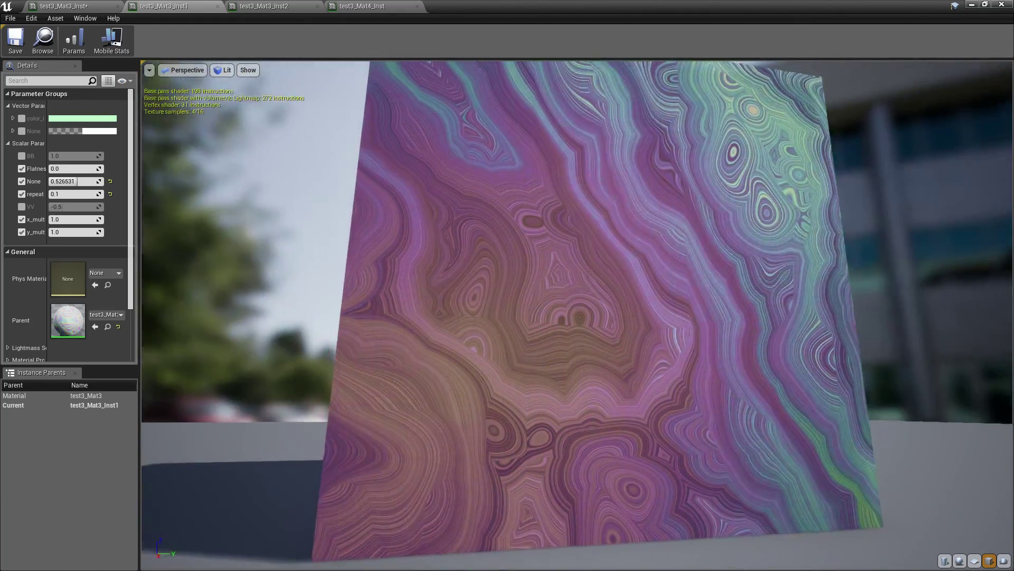
drag(581, 296, 713, 296)
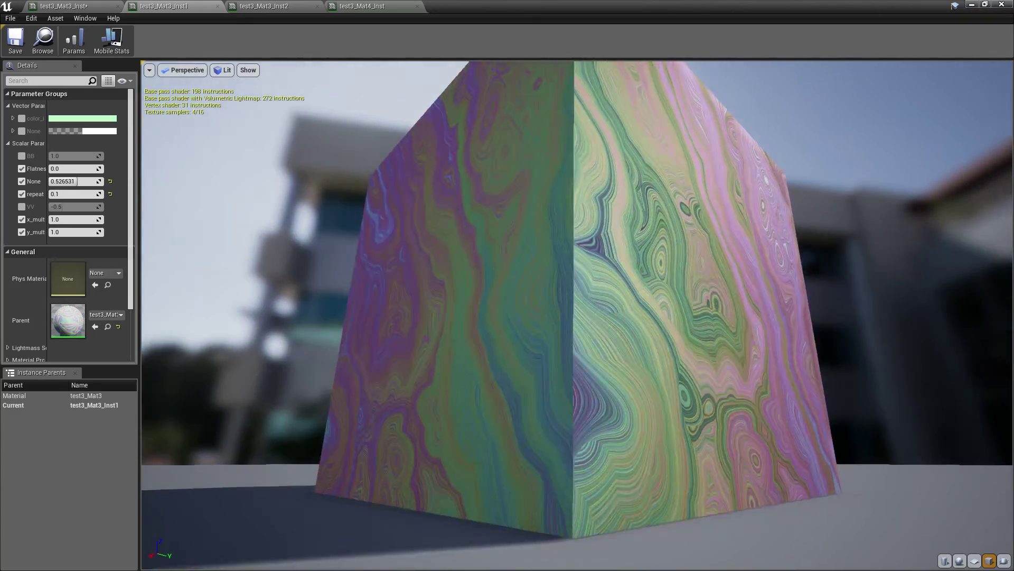
drag(407, 231, 502, 231)
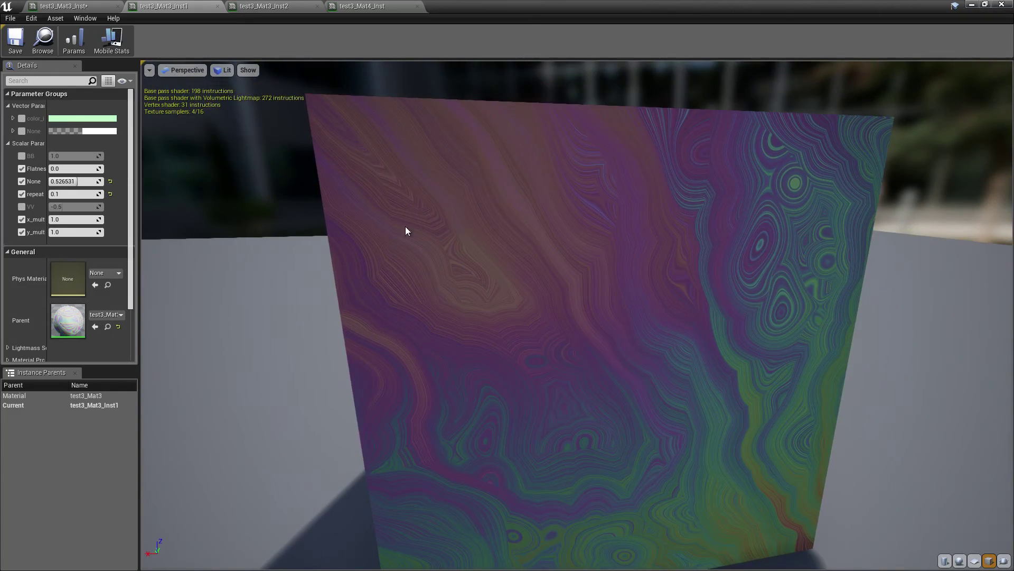
Switch to test3_Mat3_Inst2 and zoom the preview to frame the whole cube at an angle.
click(280, 4)
scroll(601, 284, down, 6)
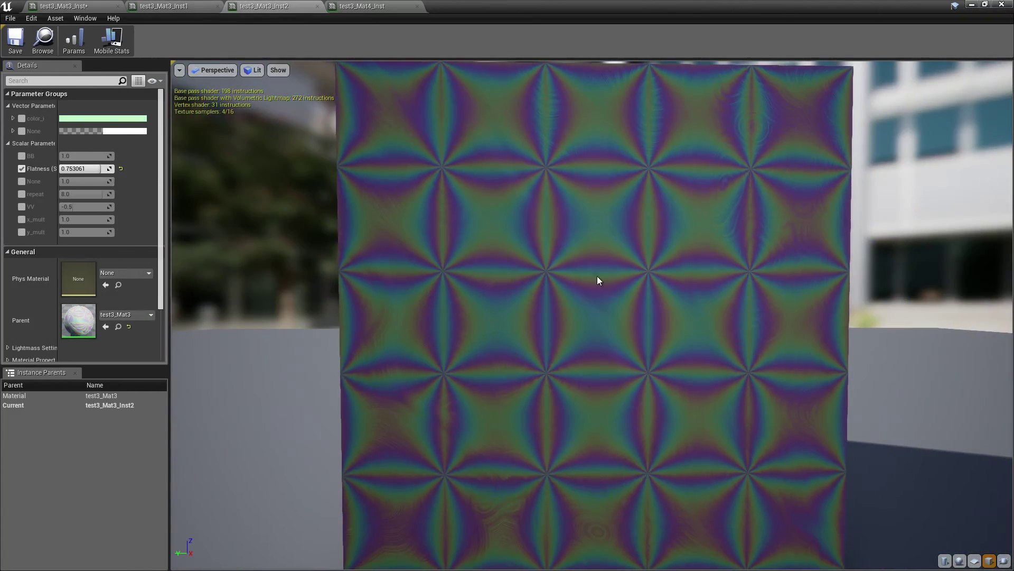
mouse_move(599, 278)
mouse_down()
mouse_move(581, 296)
mouse_move(592, 349)
mouse_up()
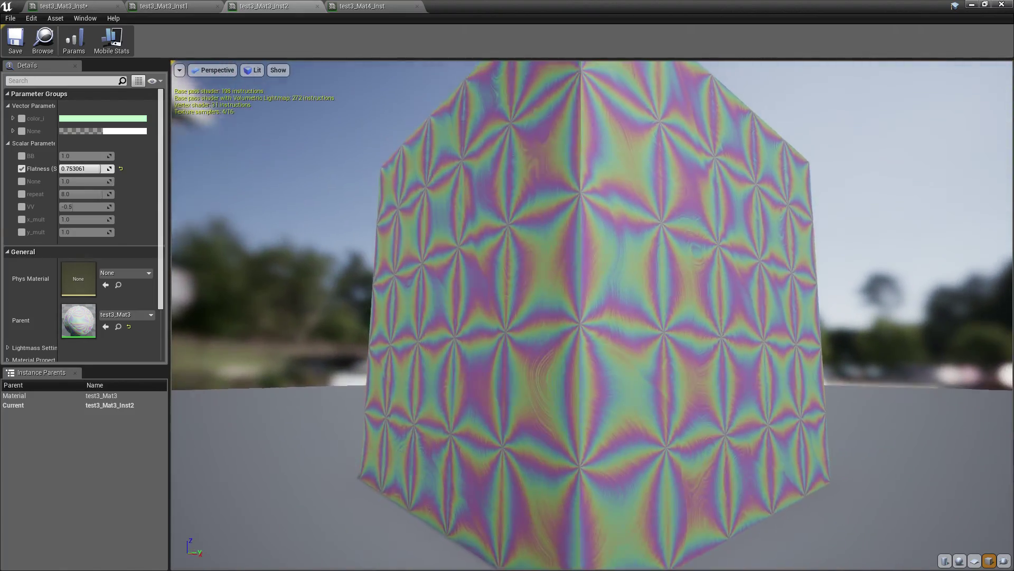
scroll(591, 315, up, 2)
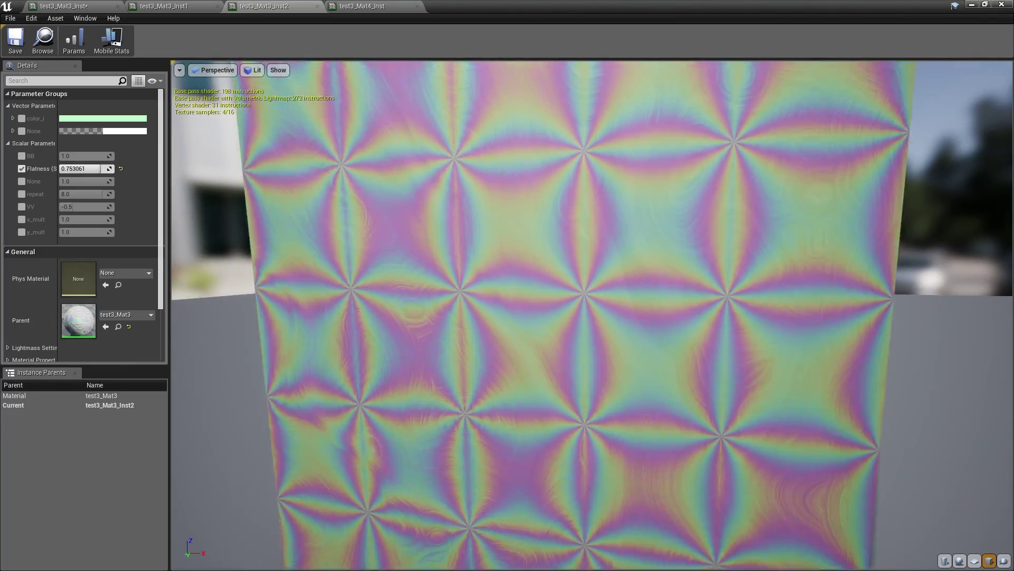
scroll(592, 314, up, 4)
scroll(592, 315, up, 2)
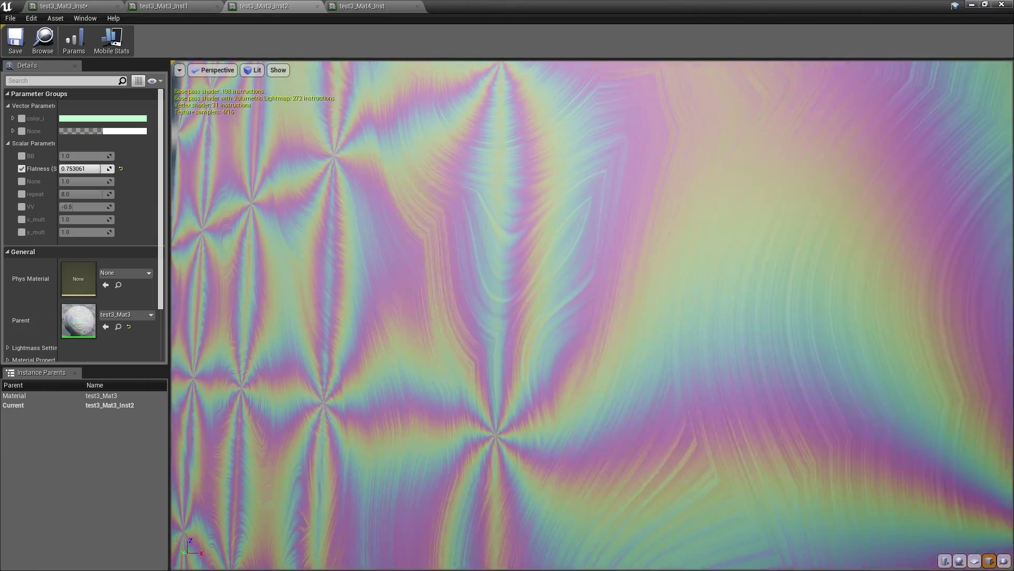
Orbit across the cube's corner, side and top to inspect the tiled starburst iridescence.
drag(592, 314, 528, 314)
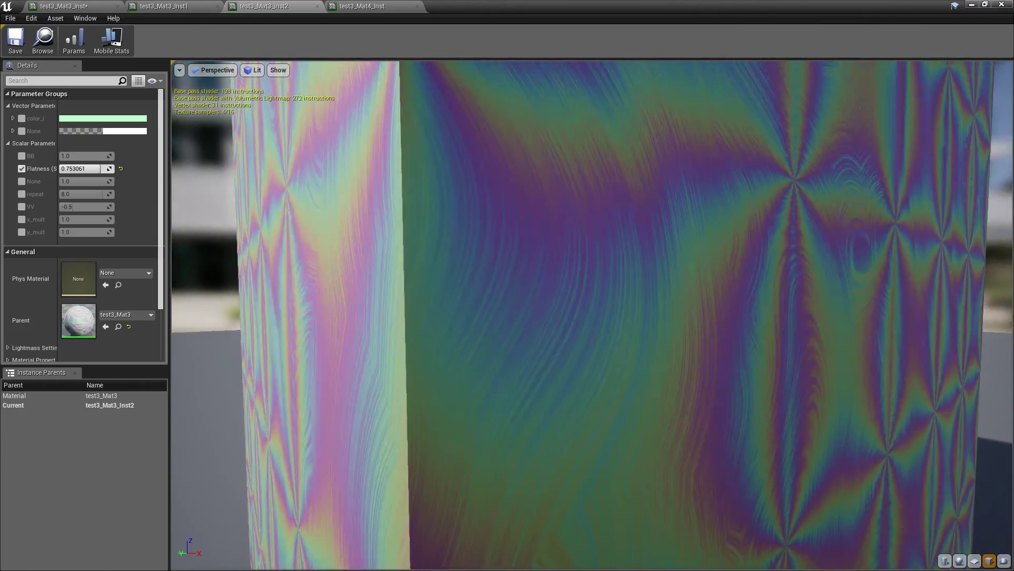
drag(592, 315, 529, 314)
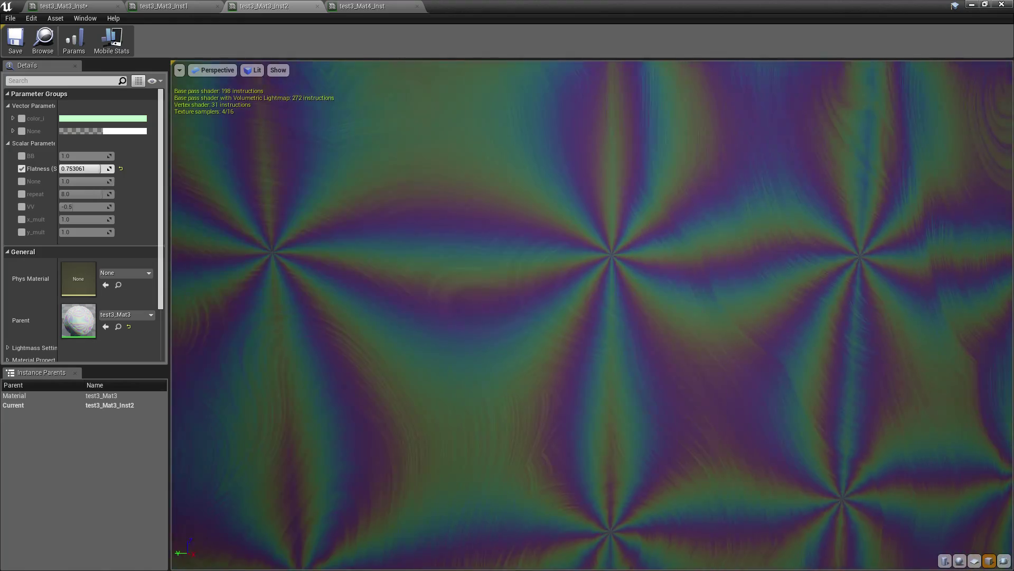
drag(592, 314, 528, 314)
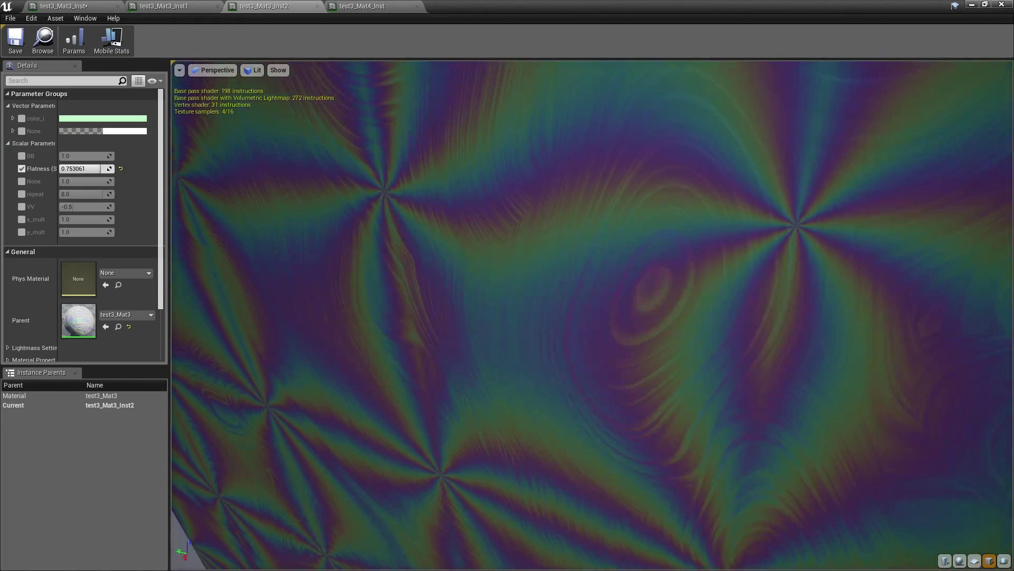
drag(592, 314, 529, 314)
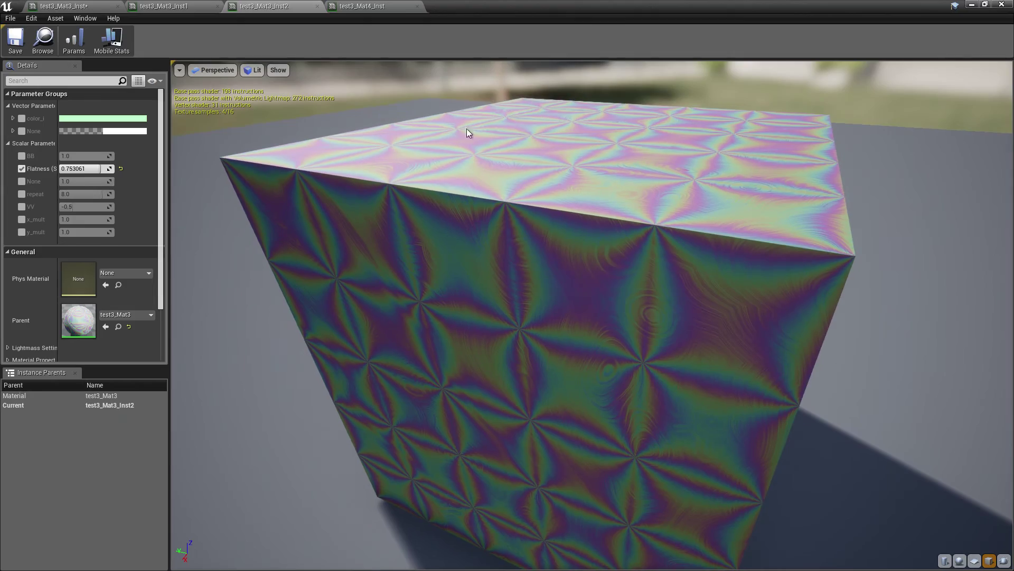
Switch to test3_Mat4_Inst and orbit and zoom around the cube's pixelated oil-slick faces.
click(361, 5)
drag(592, 315, 644, 314)
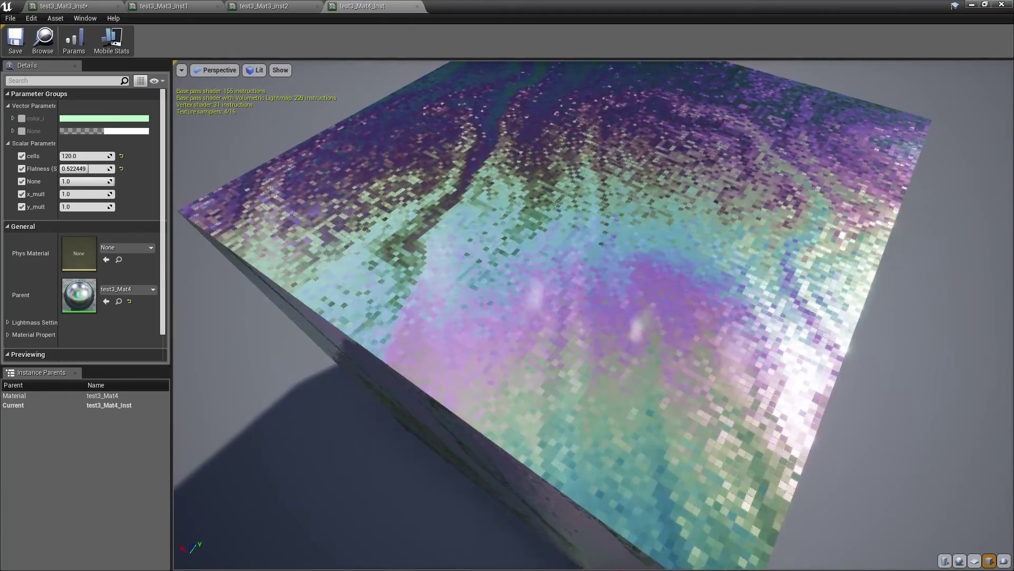
mouse_move(592, 314)
mouse_down()
mouse_move(703, 233)
mouse_move(713, 243)
mouse_move(729, 222)
mouse_move(739, 233)
mouse_move(782, 233)
mouse_up()
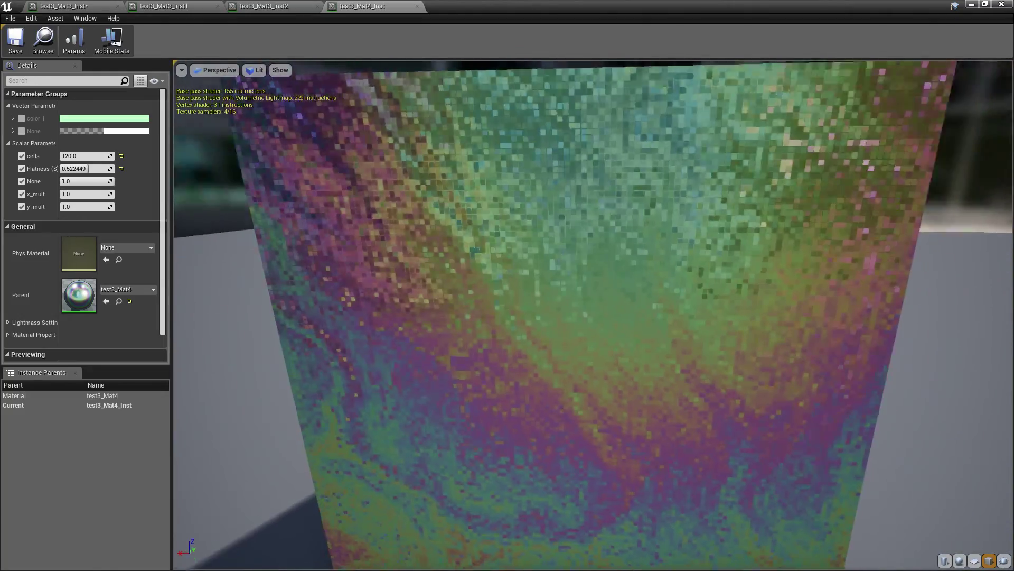
mouse_move(782, 233)
mouse_down()
mouse_move(803, 233)
mouse_move(803, 211)
mouse_up()
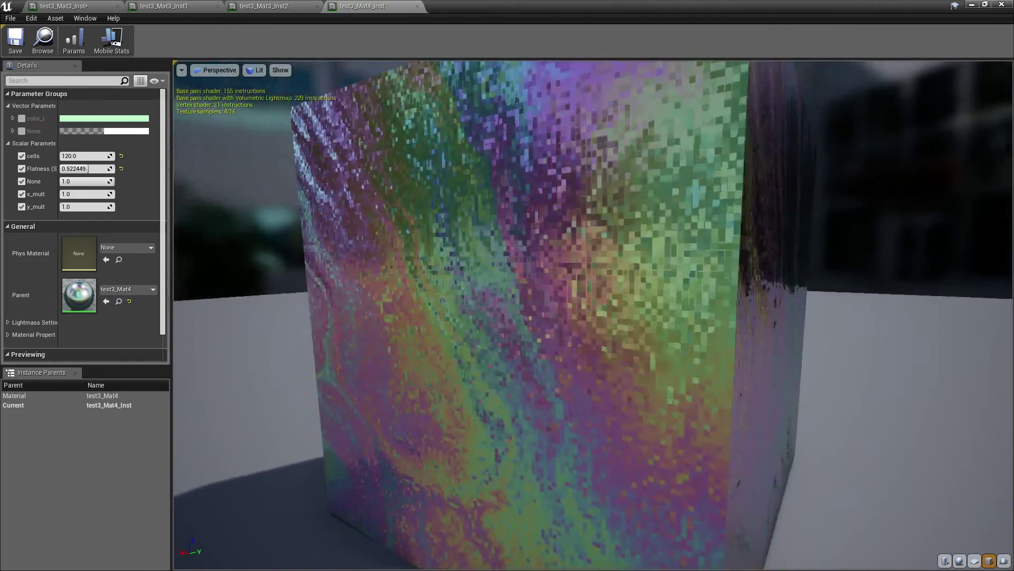
drag(803, 211, 861, 212)
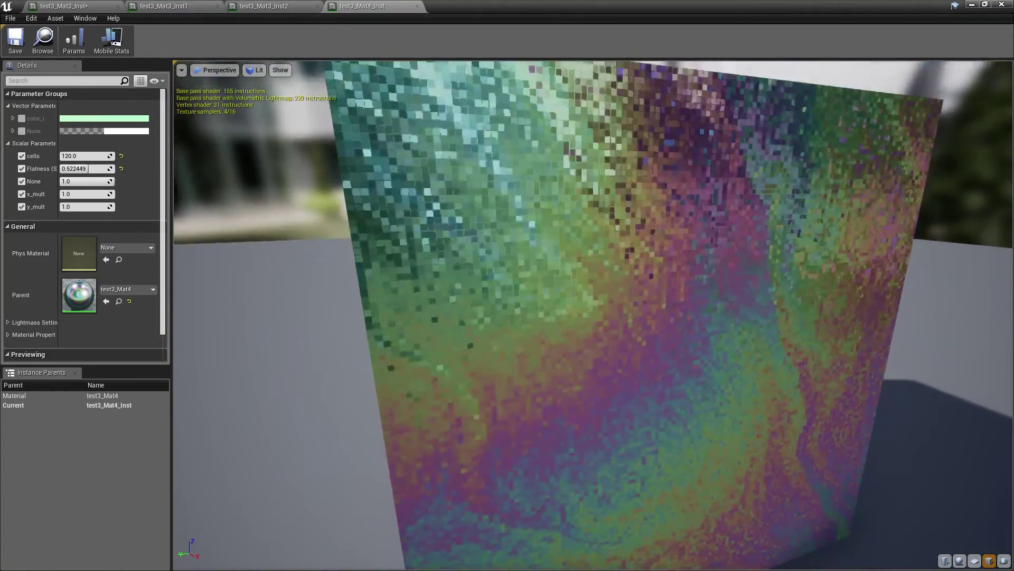
scroll(669, 331, down, 3)
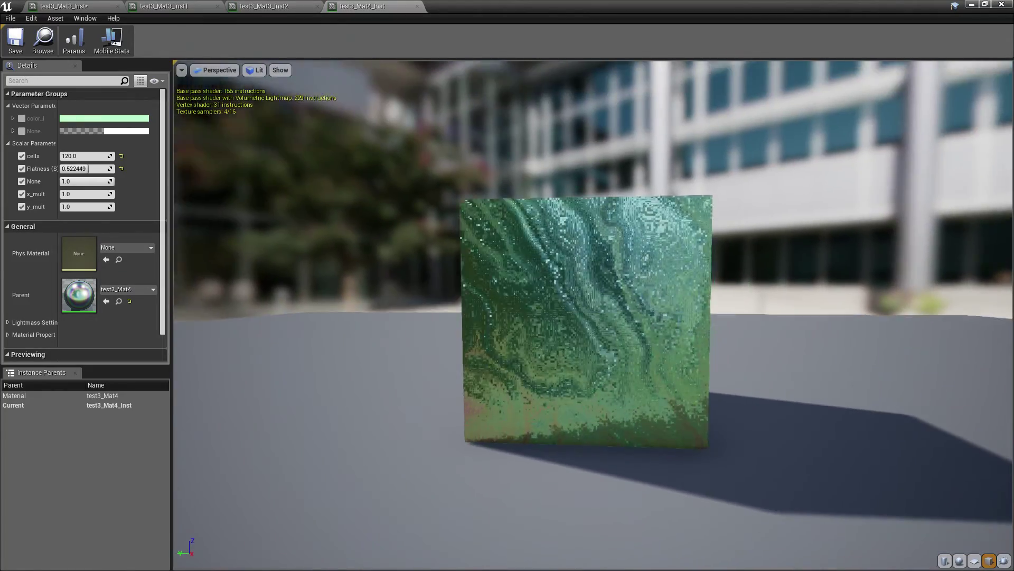
drag(591, 317, 676, 317)
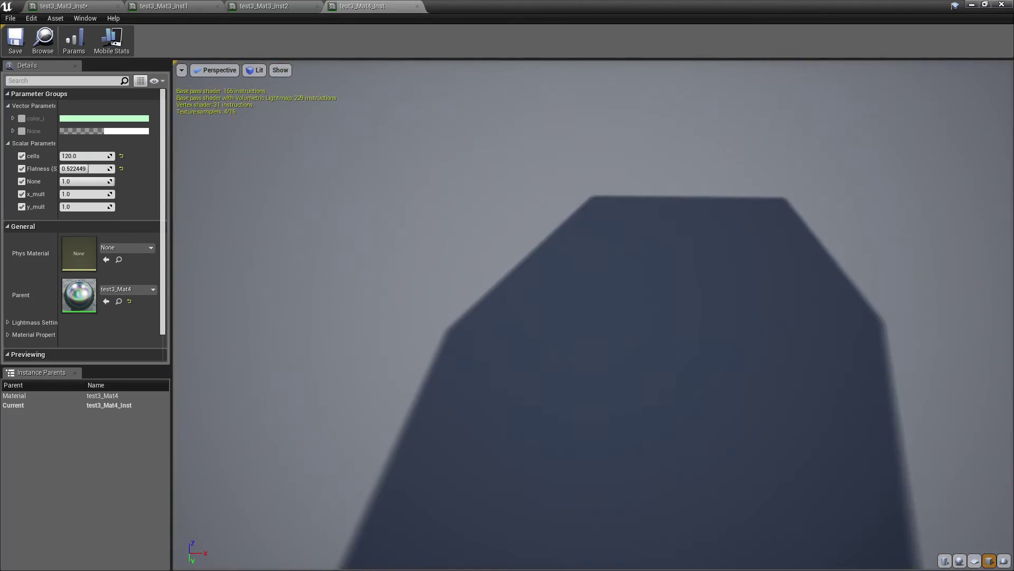
mouse_move(668, 333)
mouse_down()
mouse_move(668, 370)
mouse_move(602, 407)
mouse_move(586, 391)
mouse_move(565, 407)
mouse_up()
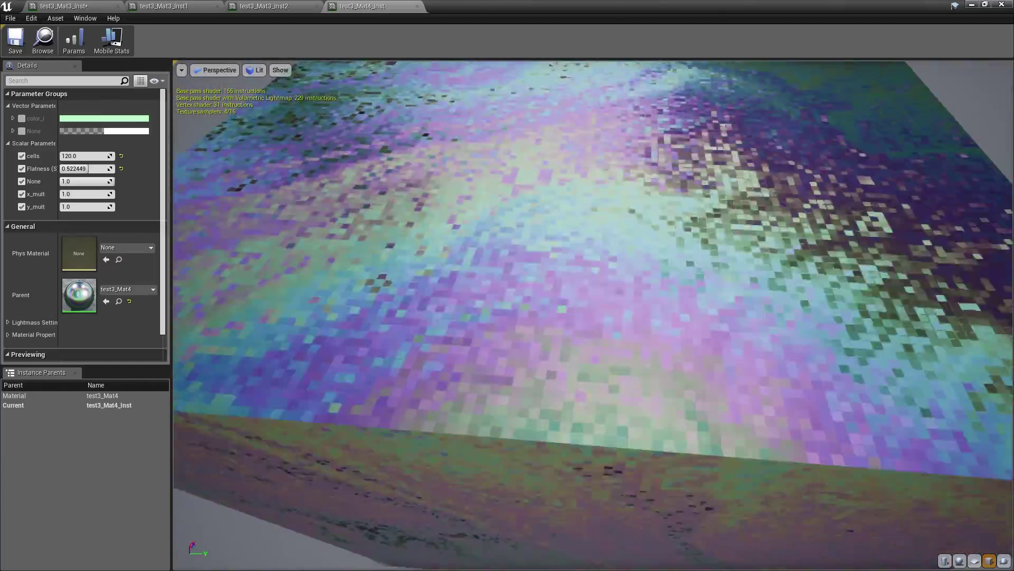
drag(591, 317, 528, 344)
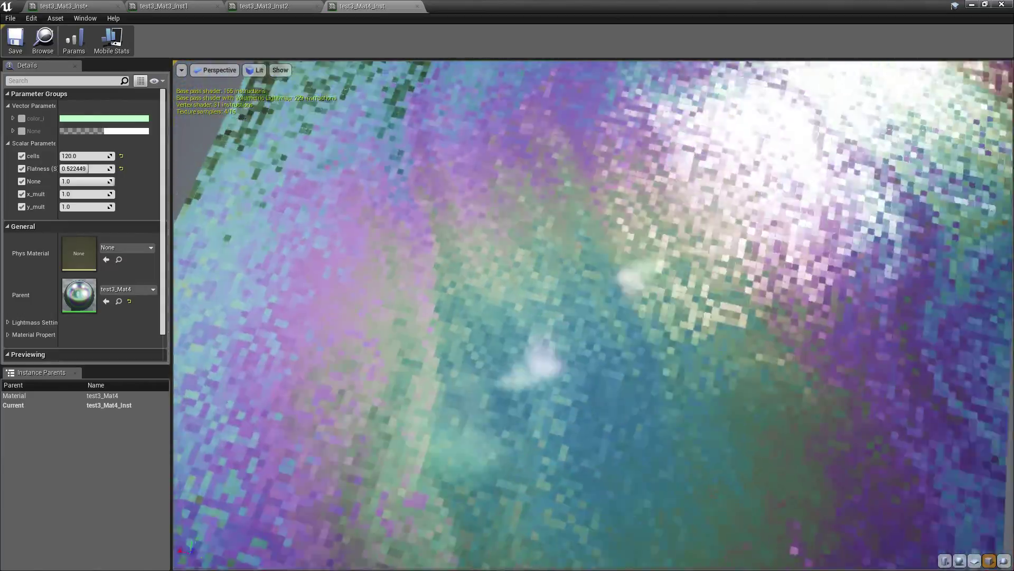
drag(592, 317, 529, 343)
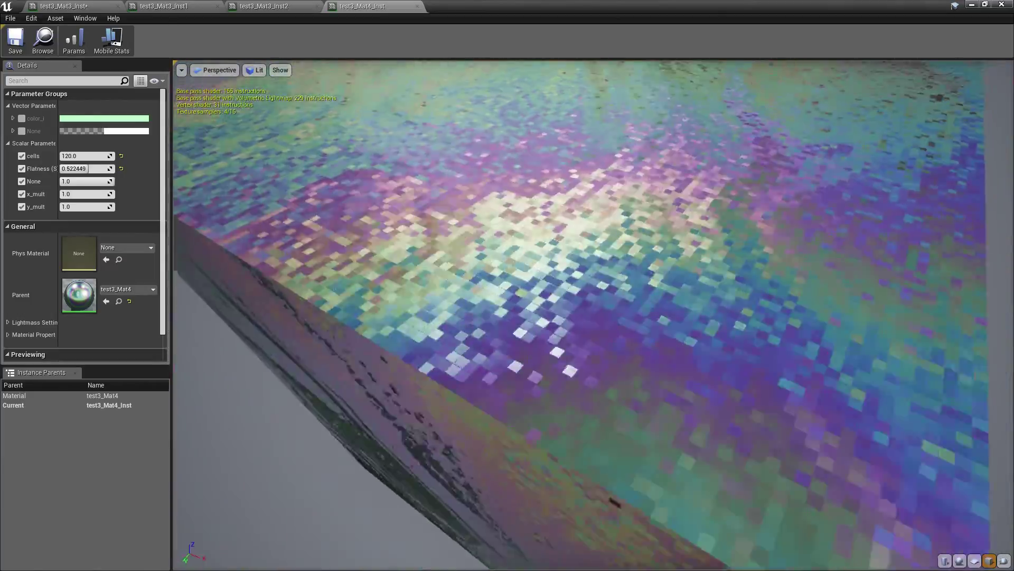
drag(592, 317, 528, 343)
drag(592, 317, 528, 343)
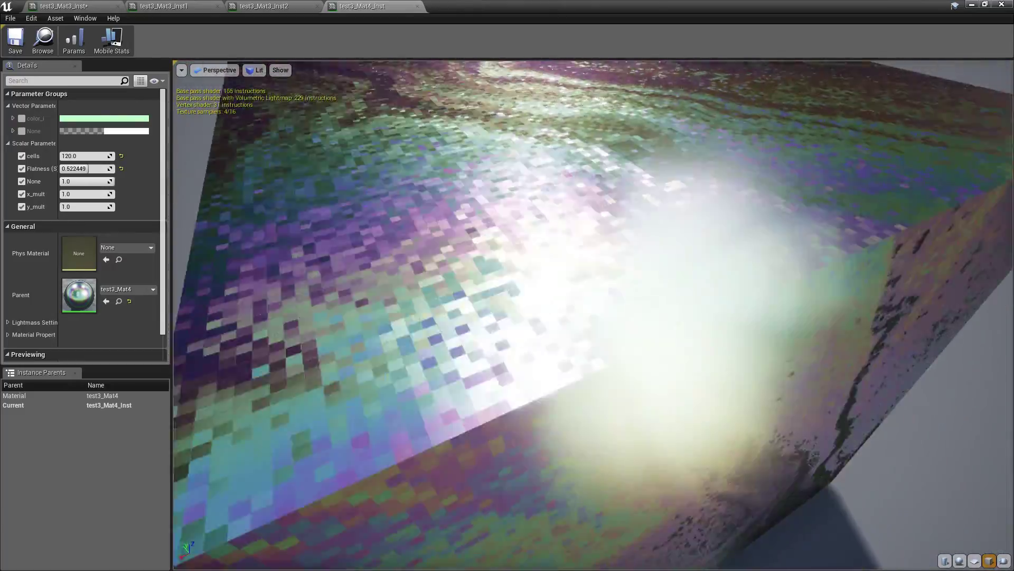
drag(591, 317, 528, 343)
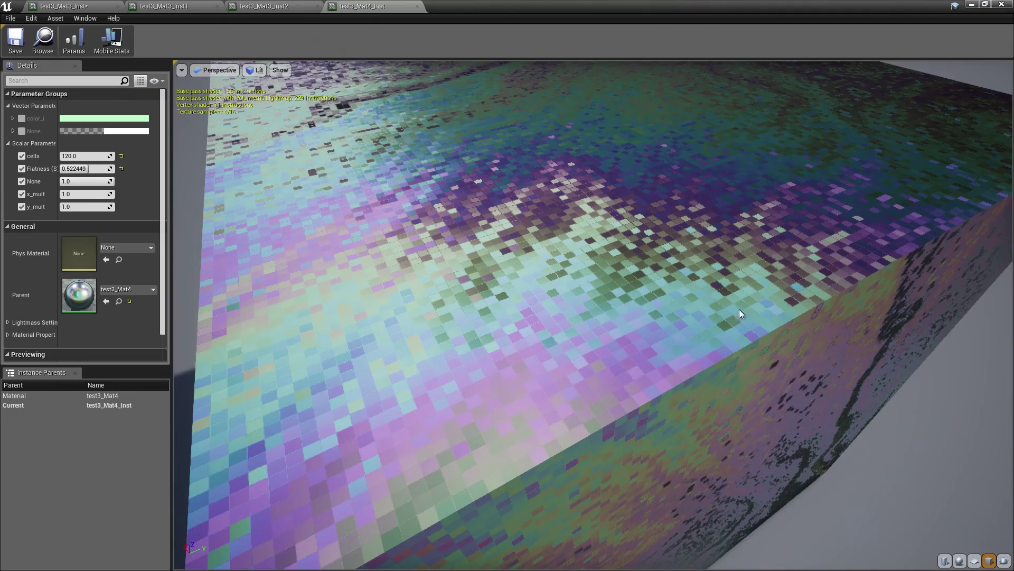